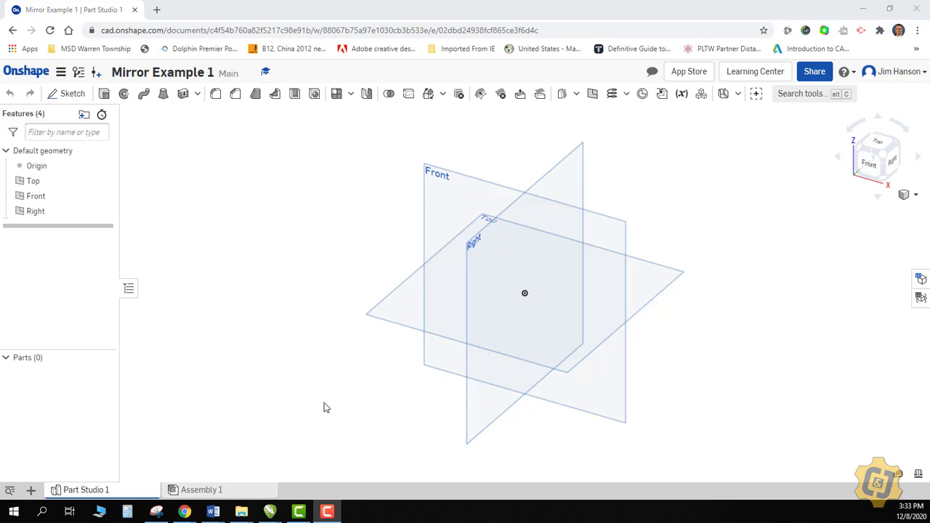
Start a new sketch on the Front plane and view it face-on.
{"action": "left_click", "coordinate": [68, 93]}
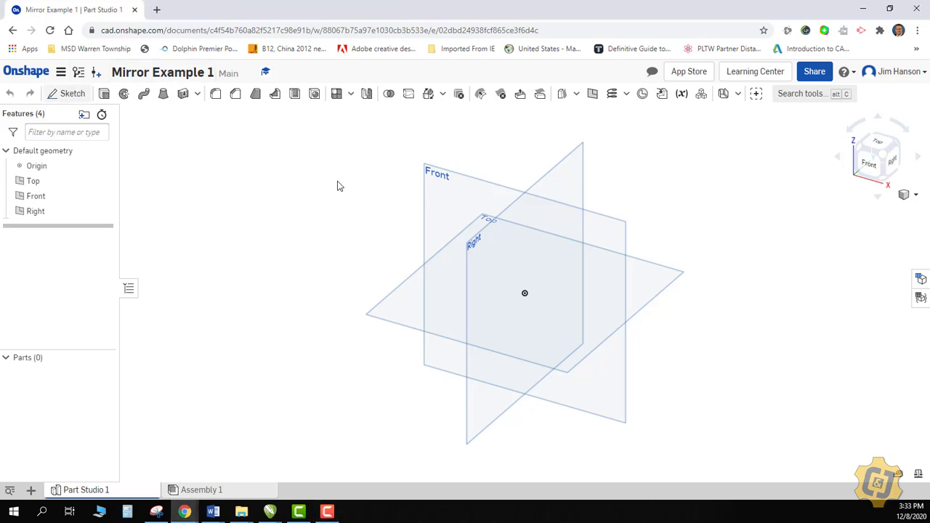
{"action": "left_click", "coordinate": [549, 202]}
{"action": "left_click", "coordinate": [872, 168]}
Hide the origin, Top and Front planes, then show the origin again.
{"action": "left_click", "coordinate": [104, 196]}
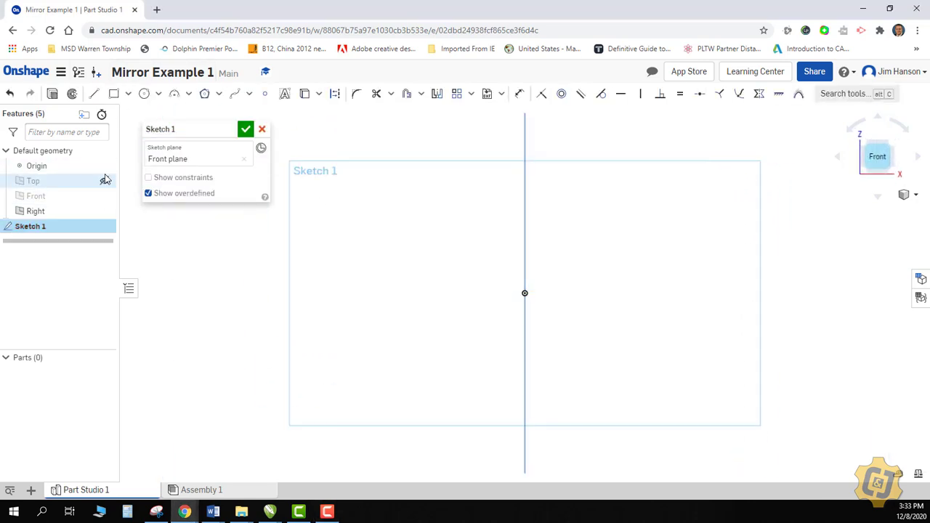
{"action": "left_click", "coordinate": [104, 181]}
{"action": "left_click", "coordinate": [104, 211]}
{"action": "left_click", "coordinate": [104, 166]}
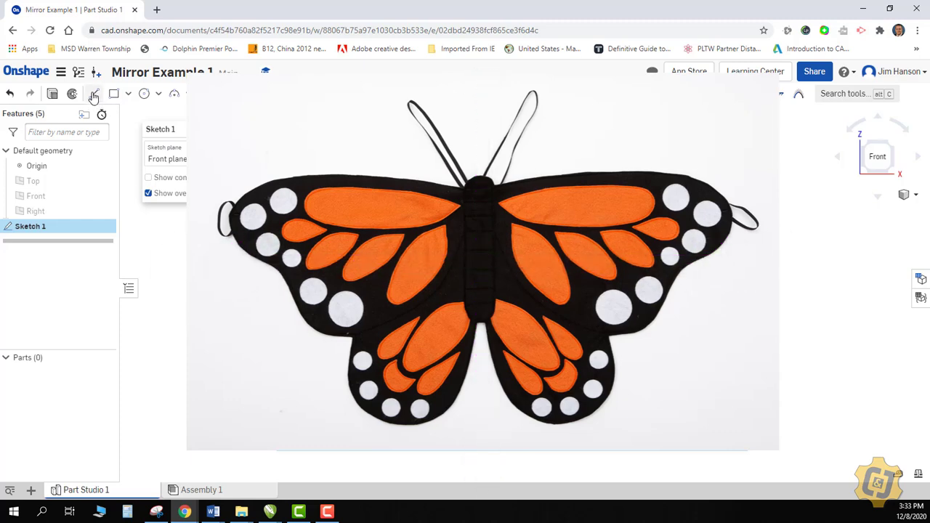
Draw a vertical line up from the origin and a rectangle to its left.
{"action": "left_click", "coordinate": [512, 319]}
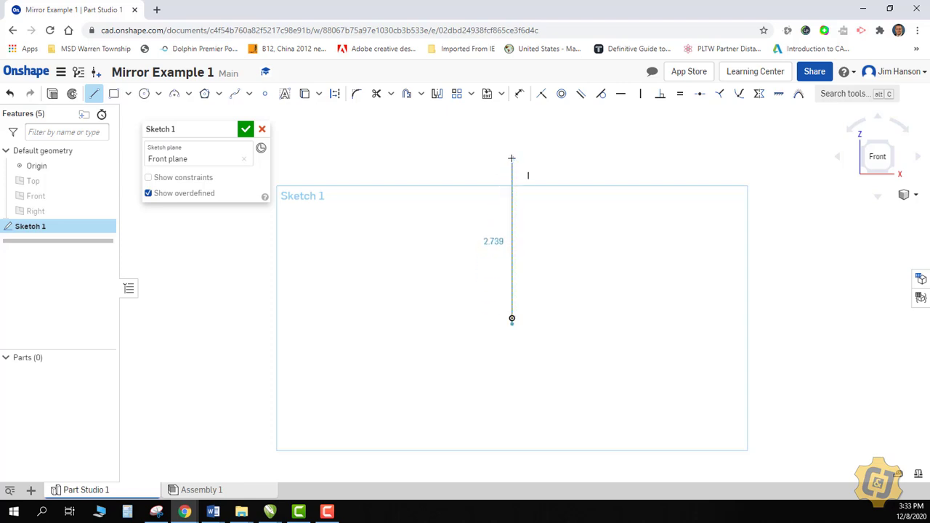
{"action": "left_click", "coordinate": [512, 158]}
{"action": "left_click", "coordinate": [113, 93]}
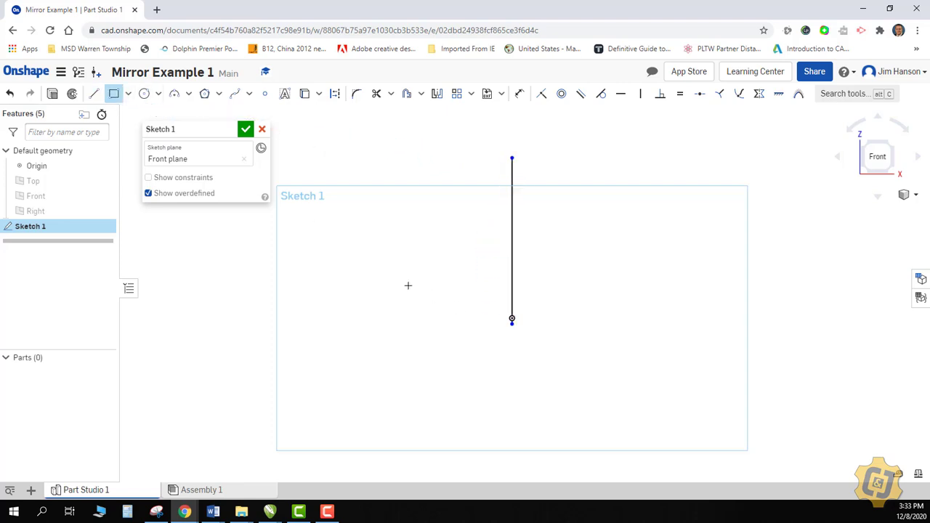
{"action": "left_click", "coordinate": [346, 205]}
{"action": "left_click", "coordinate": [436, 263]}
{"action": "right_click", "coordinate": [433, 316]}
{"action": "left_click", "coordinate": [453, 325]}
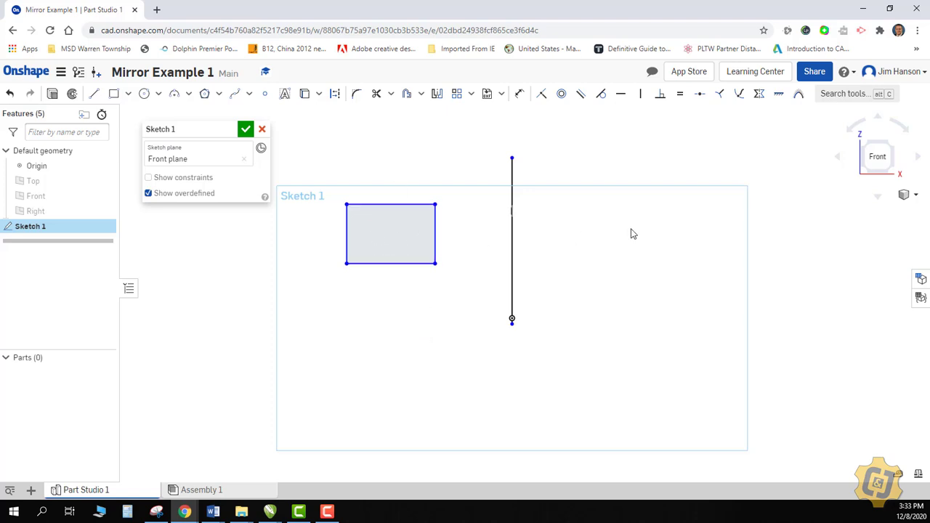
Mirror the rectangle across the vertical line, then resize the left rectangle.
{"action": "left_click", "coordinate": [437, 95]}
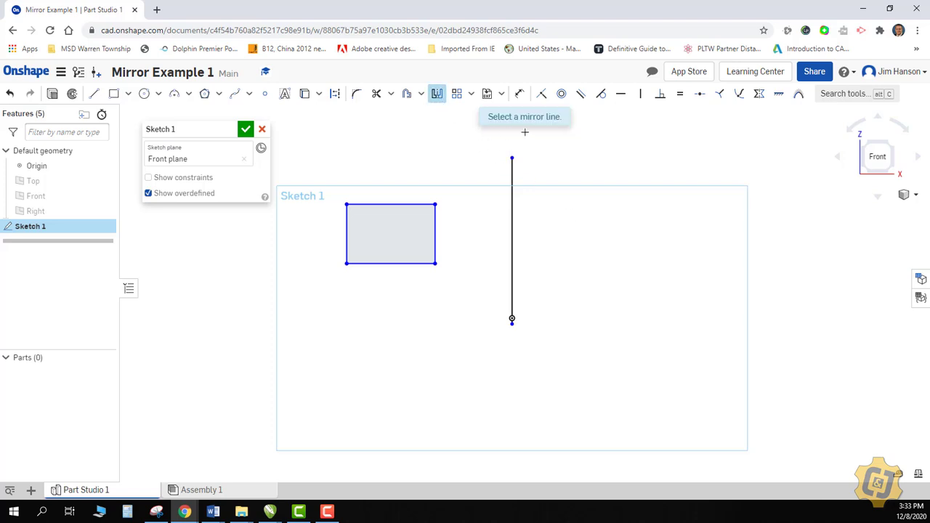
{"action": "left_click", "coordinate": [513, 210]}
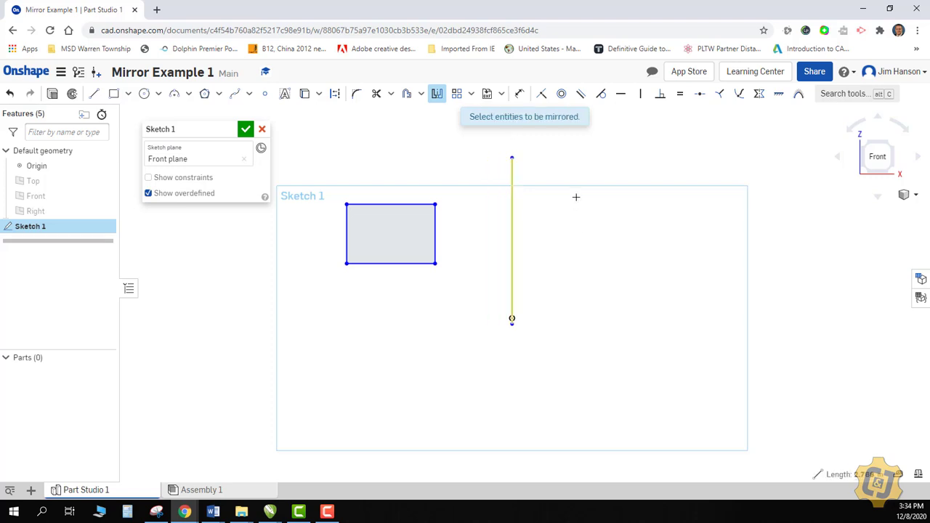
{"action": "left_click_drag", "start_coordinate": [317, 192], "coordinate": [457, 295]}
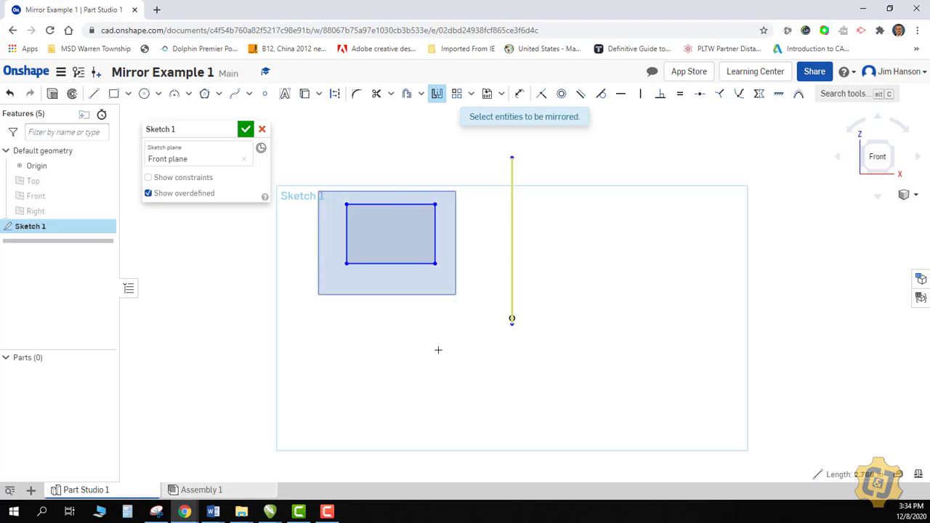
{"action": "right_click", "coordinate": [445, 274]}
{"action": "left_click", "coordinate": [457, 279]}
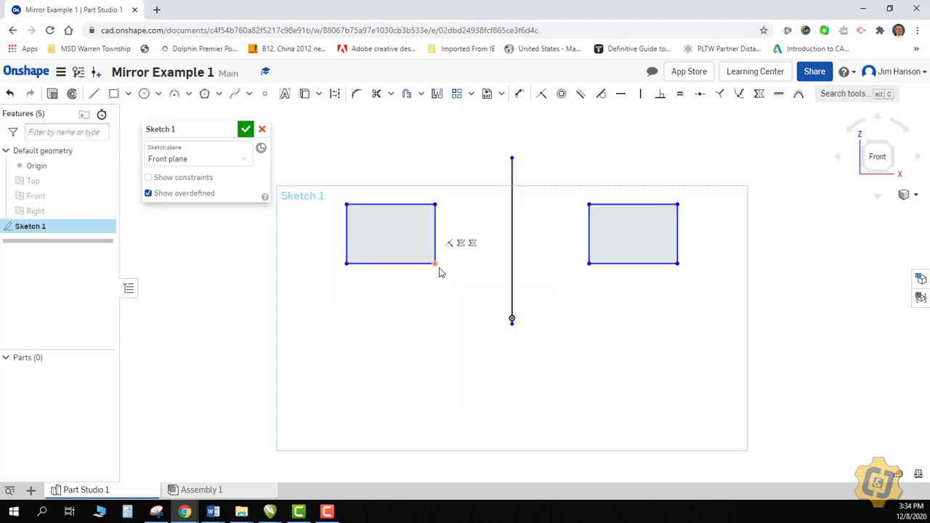
{"action": "left_click_drag", "start_coordinate": [439, 271], "coordinate": [440, 290]}
Undo the mirror and add a trimmed circular lobe on the rectangle's top-left corner.
{"action": "key", "text": "ctrl+z"}
{"action": "key", "text": "c"}
{"action": "left_click", "coordinate": [347, 204]}
{"action": "left_click", "coordinate": [356, 173]}
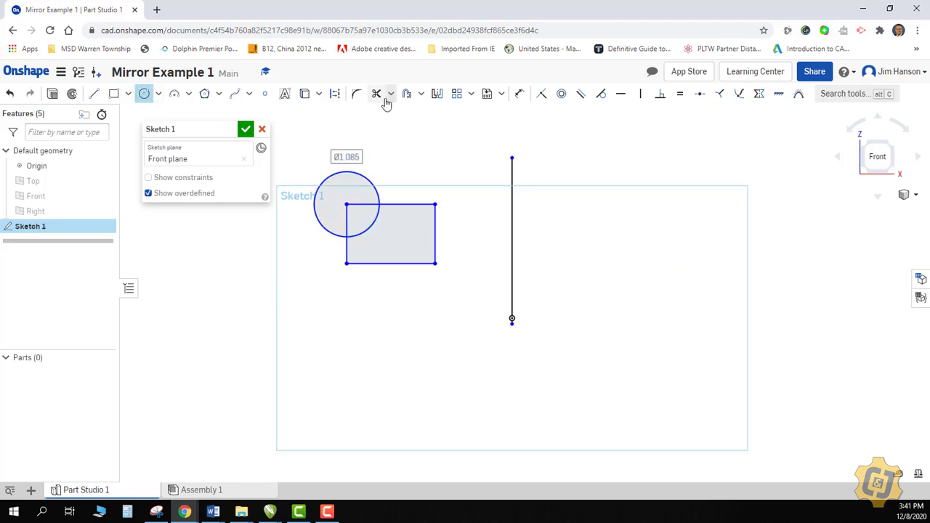
{"action": "left_click", "coordinate": [376, 93]}
{"action": "left_click", "coordinate": [369, 227]}
Mirror the lobe-and-rectangle shape across the vertical line, then enlarge the rectangle downward.
{"action": "left_click", "coordinate": [437, 93]}
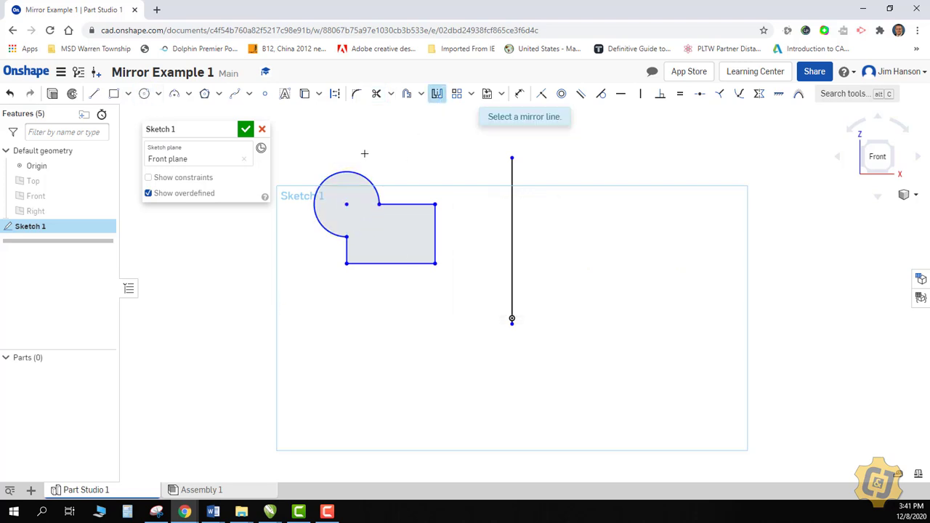
{"action": "left_click", "coordinate": [512, 193]}
{"action": "left_click", "coordinate": [396, 240]}
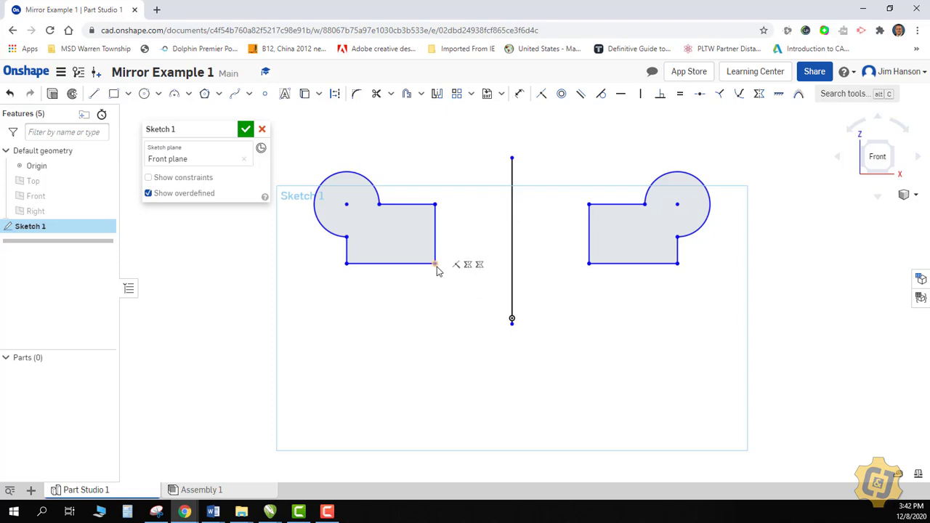
{"action": "mouse_move", "coordinate": [436, 263]}
{"action": "left_mouse_down"}
{"action": "mouse_move", "coordinate": [453, 291]}
{"action": "mouse_move", "coordinate": [445, 306]}
{"action": "mouse_move", "coordinate": [438, 274]}
{"action": "mouse_move", "coordinate": [465, 262]}
{"action": "mouse_move", "coordinate": [440, 272]}
{"action": "left_mouse_up"}
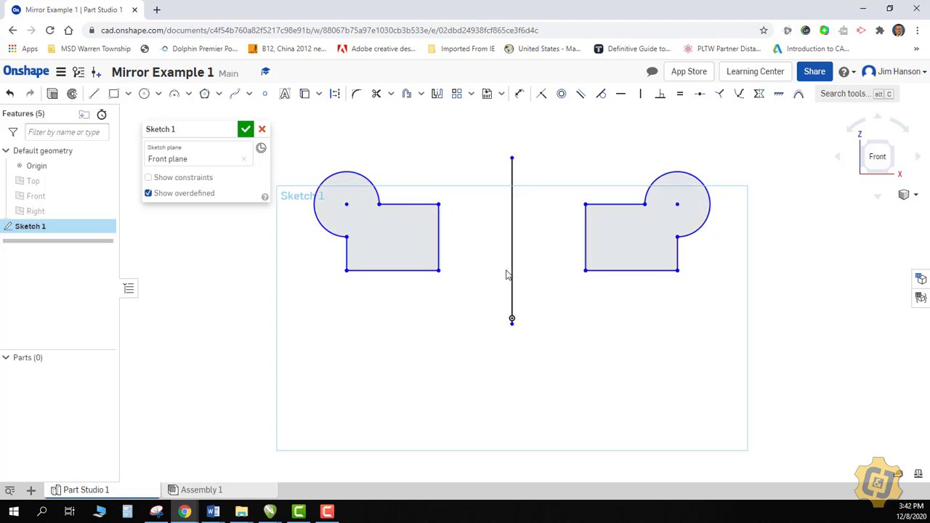
Draw a small circle below the left lobe-and-rectangle shape.
{"action": "left_click", "coordinate": [512, 275]}
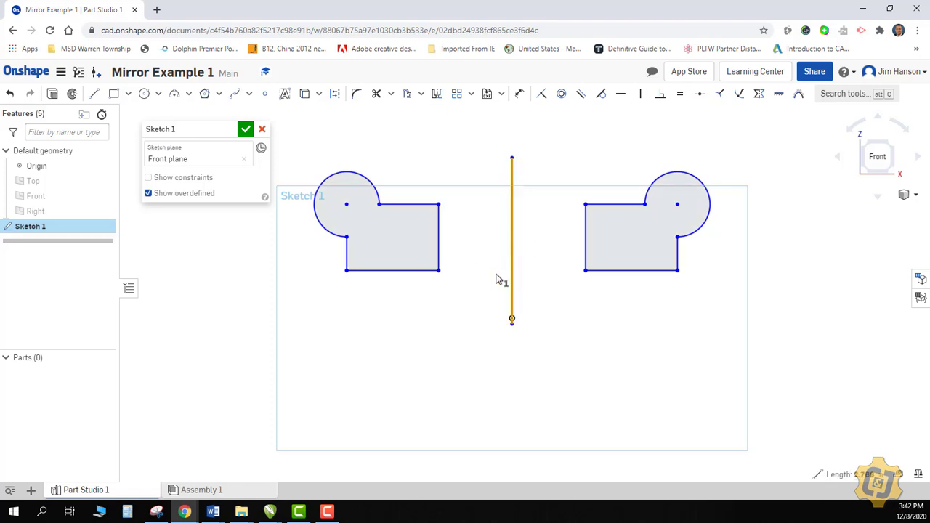
{"action": "left_click", "coordinate": [496, 279]}
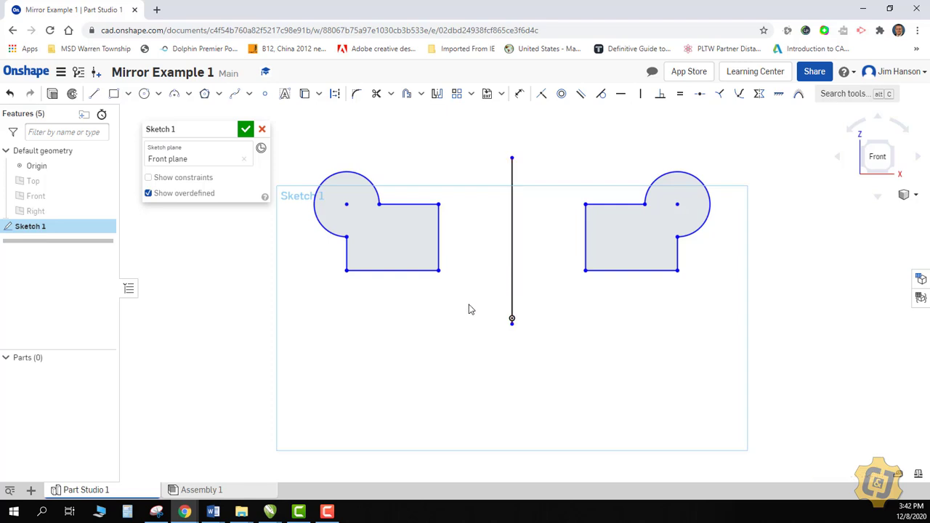
{"action": "left_click", "coordinate": [511, 252]}
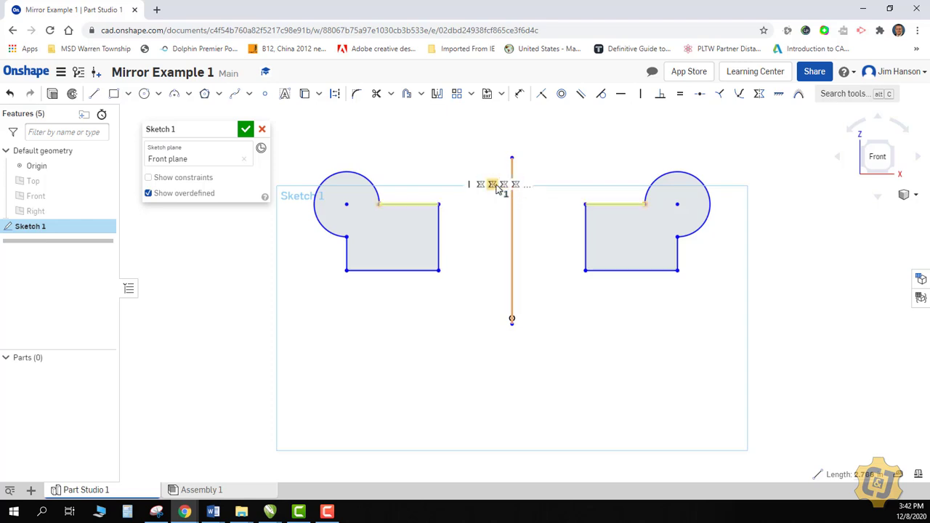
{"action": "left_click", "coordinate": [144, 93]}
{"action": "left_click", "coordinate": [407, 298]}
{"action": "left_click", "coordinate": [393, 316]}
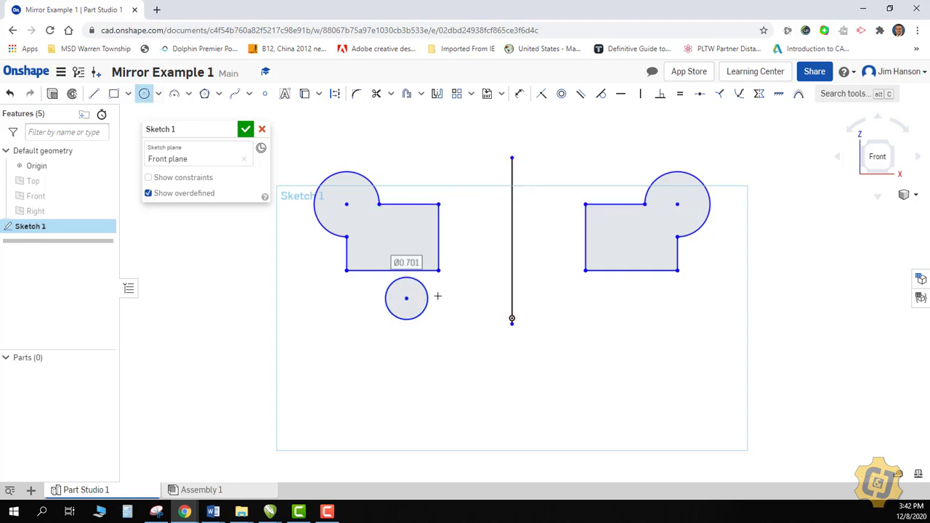
{"action": "right_click", "coordinate": [435, 295]}
{"action": "left_click", "coordinate": [460, 304]}
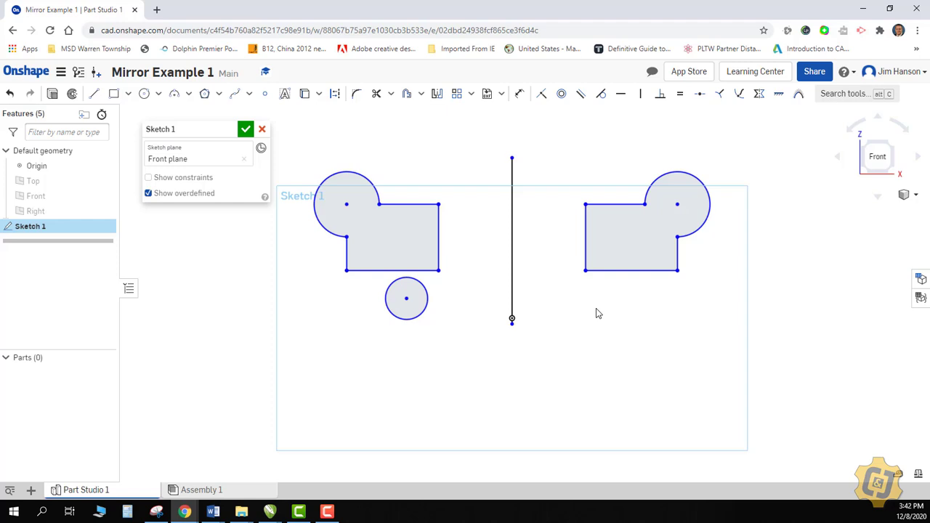
Draw a centre-point circle right of the line and move it lower.
{"action": "left_click", "coordinate": [158, 93]}
{"action": "left_click", "coordinate": [178, 112]}
{"action": "left_click", "coordinate": [594, 308]}
{"action": "left_click", "coordinate": [578, 324]}
{"action": "right_click", "coordinate": [590, 354]}
{"action": "left_click", "coordinate": [615, 363]}
{"action": "left_click_drag", "start_coordinate": [600, 317], "coordinate": [601, 332]}
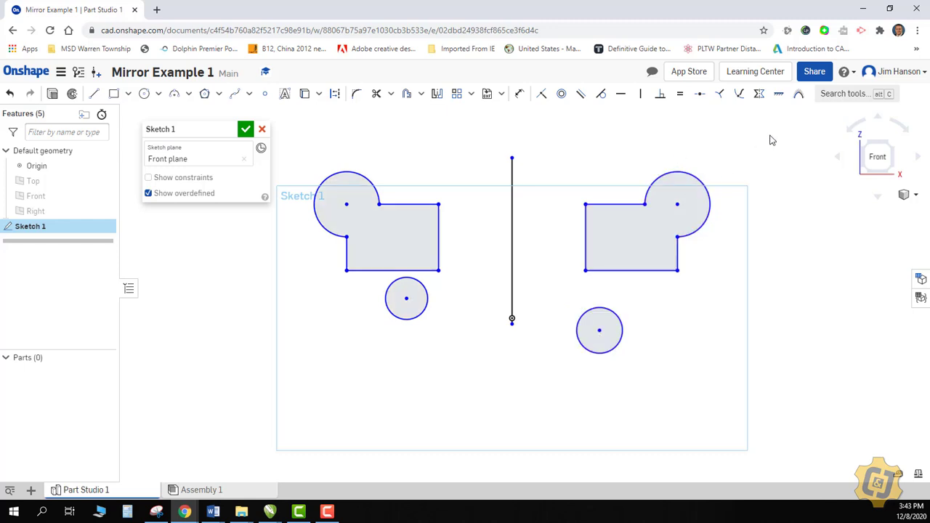
Constrain the two small circles symmetric about the vertical line and drag the pair lower.
{"action": "left_click", "coordinate": [759, 97]}
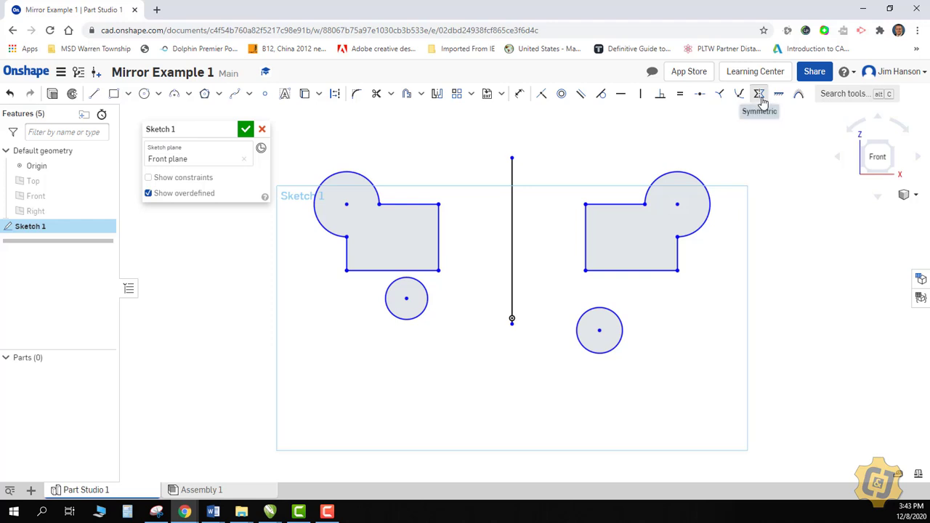
{"action": "left_click", "coordinate": [513, 288]}
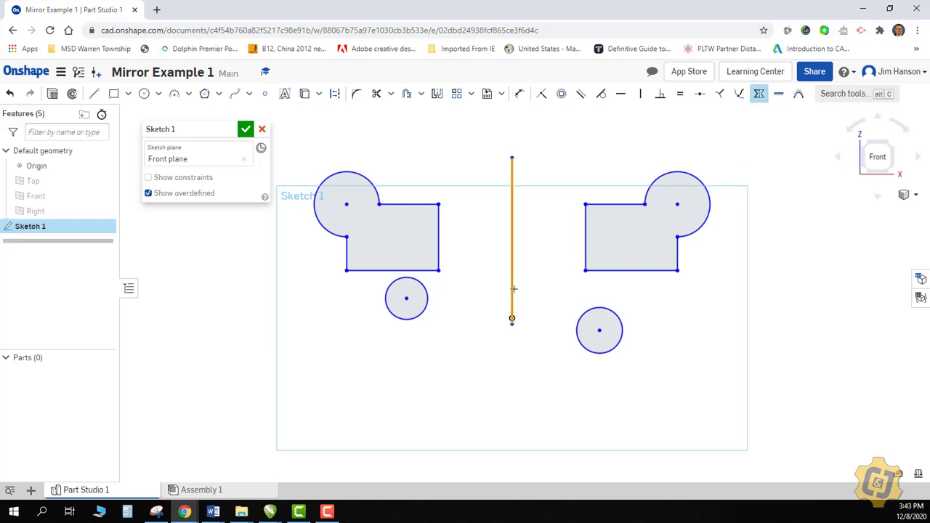
{"action": "left_click", "coordinate": [426, 311]}
{"action": "left_click", "coordinate": [584, 347]}
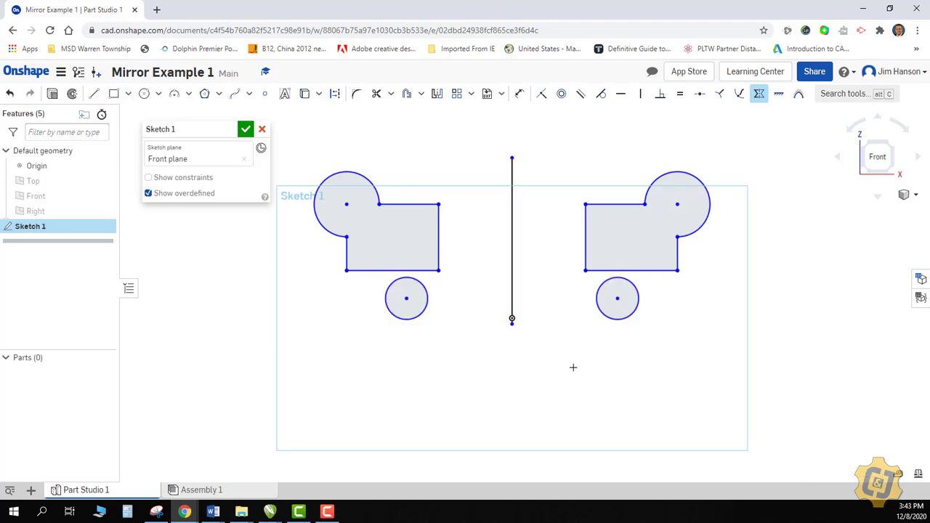
{"action": "key", "text": "Escape"}
{"action": "mouse_move", "coordinate": [406, 300]}
{"action": "left_mouse_down"}
{"action": "mouse_move", "coordinate": [447, 330]}
{"action": "mouse_move", "coordinate": [426, 336]}
{"action": "mouse_move", "coordinate": [440, 324]}
{"action": "mouse_move", "coordinate": [431, 312]}
{"action": "mouse_move", "coordinate": [419, 352]}
{"action": "left_mouse_up"}
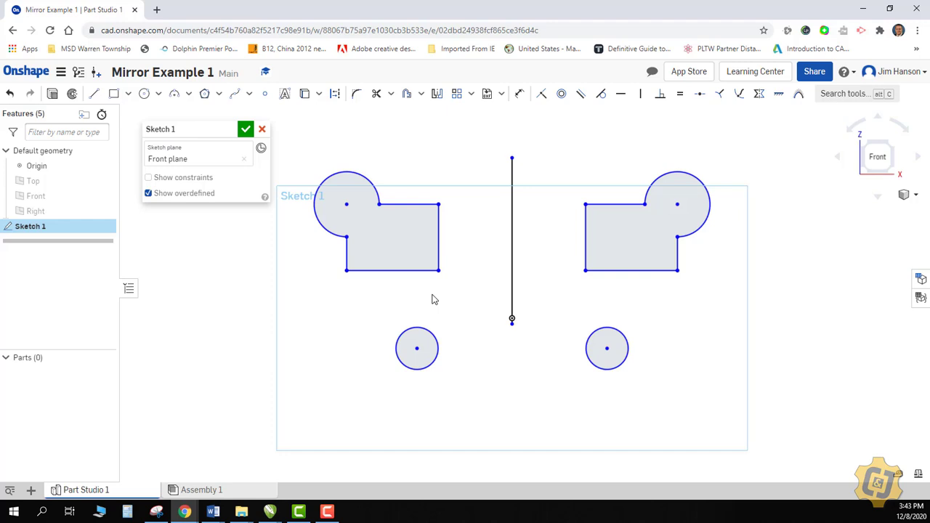
{"action": "left_click", "coordinate": [512, 252]}
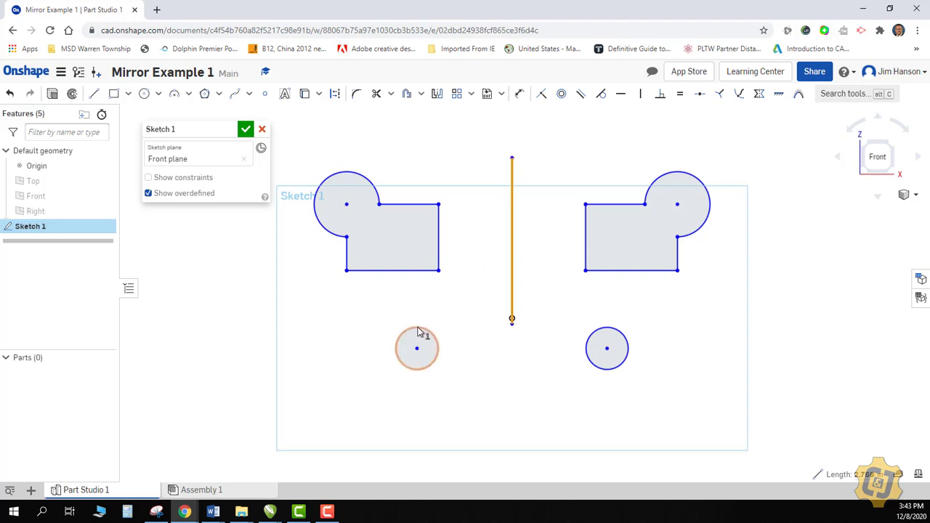
Delete the lower-left circle and mirror the profile across the rectangle's right edge.
{"action": "left_click_drag", "start_coordinate": [376, 319], "coordinate": [481, 400]}
{"action": "key", "text": "Delete"}
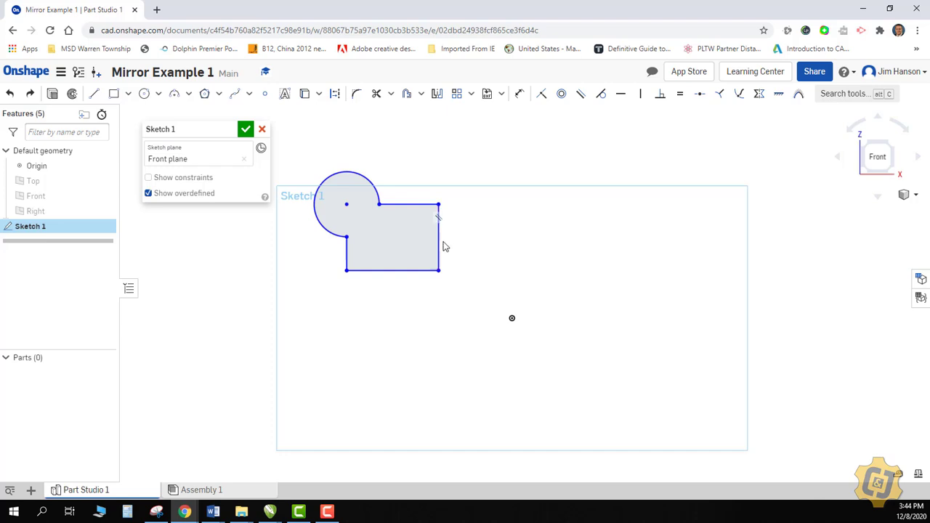
{"action": "left_click", "coordinate": [437, 96]}
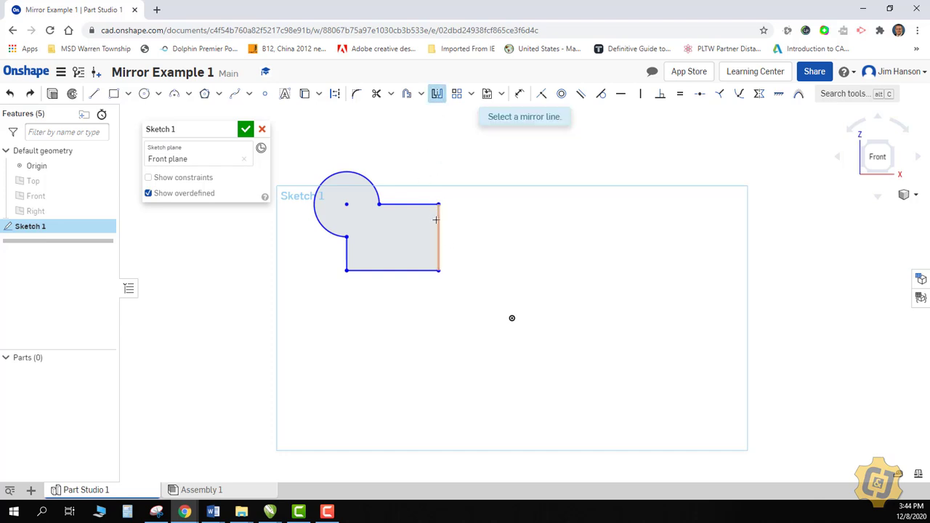
{"action": "left_click", "coordinate": [438, 218]}
{"action": "left_click_drag", "start_coordinate": [294, 158], "coordinate": [467, 298]}
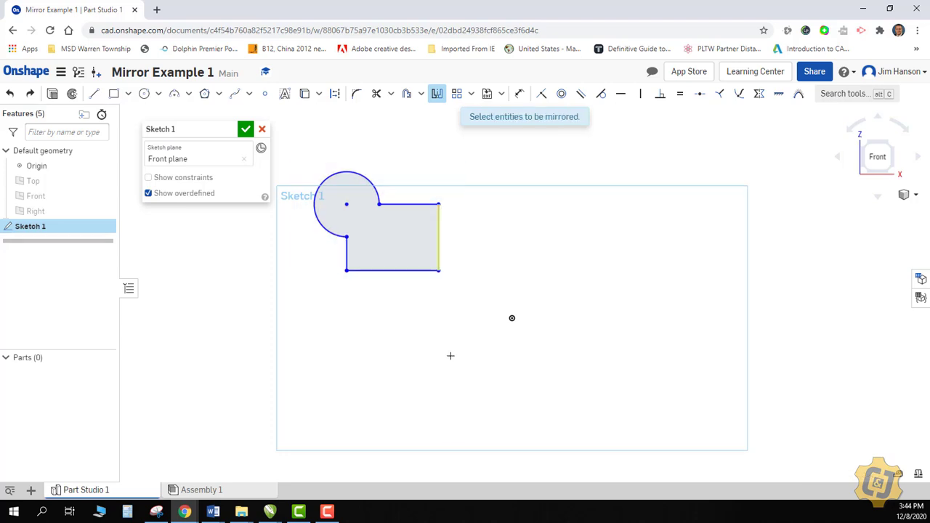
Mirror the whole profile downward across the bottom edge and drag an arc centre to test symmetry.
{"action": "left_click", "coordinate": [436, 96]}
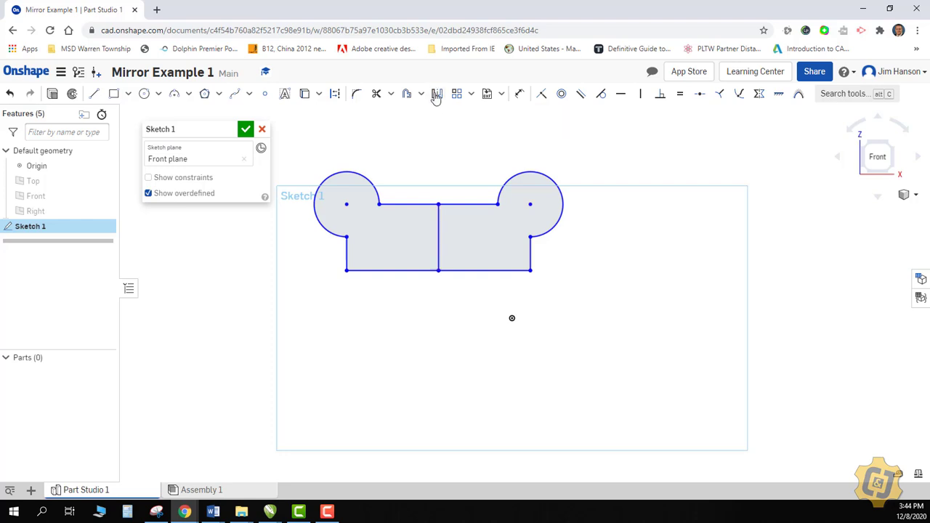
{"action": "left_click", "coordinate": [401, 271]}
{"action": "left_click_drag", "start_coordinate": [300, 156], "coordinate": [623, 305]}
{"action": "key", "text": "Escape"}
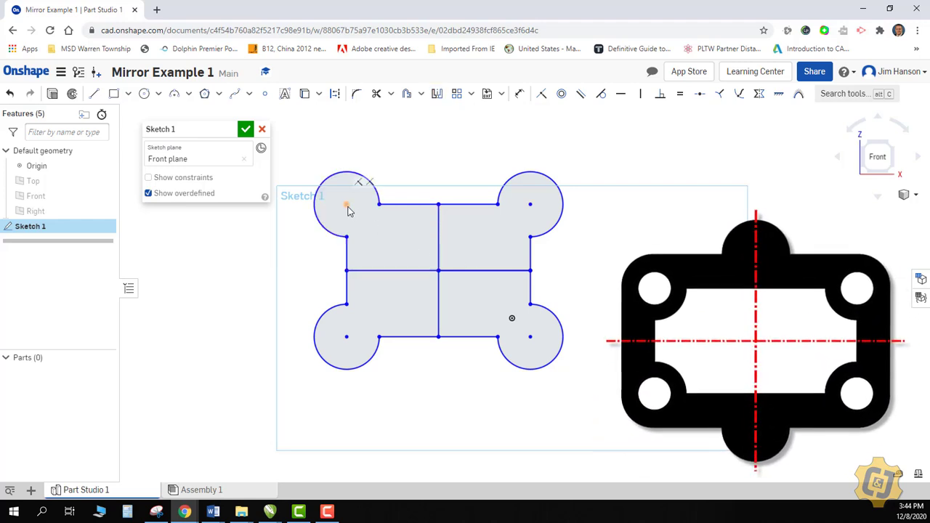
{"action": "mouse_move", "coordinate": [347, 207]}
{"action": "left_mouse_down"}
{"action": "mouse_move", "coordinate": [341, 211]}
{"action": "mouse_move", "coordinate": [358, 200]}
{"action": "mouse_move", "coordinate": [342, 200]}
{"action": "mouse_move", "coordinate": [344, 210]}
{"action": "mouse_move", "coordinate": [360, 196]}
{"action": "mouse_move", "coordinate": [351, 196]}
{"action": "left_mouse_up"}
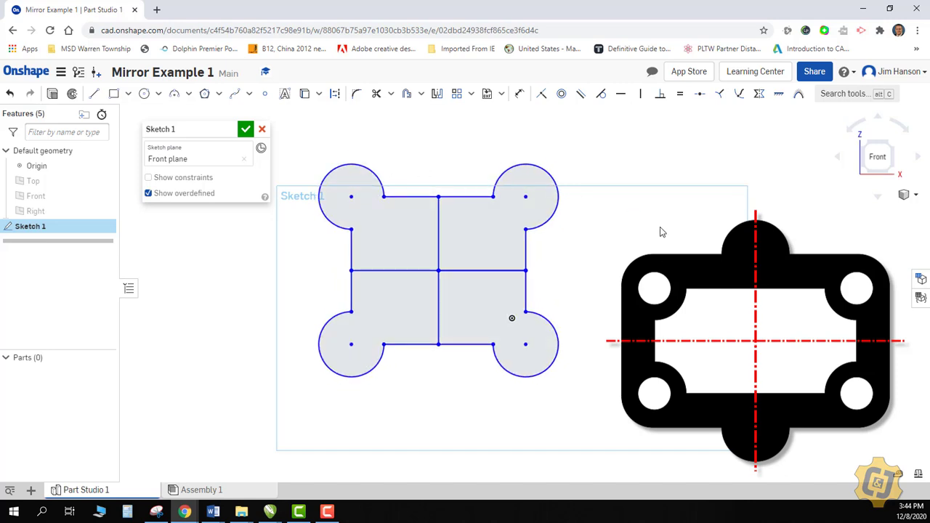
{"action": "middle_click_drag", "start_coordinate": [660, 231], "coordinate": [580, 252]}
Draw a diagonal line right of the sketch and a 1.431-diameter circle above it.
{"action": "left_click", "coordinate": [94, 95]}
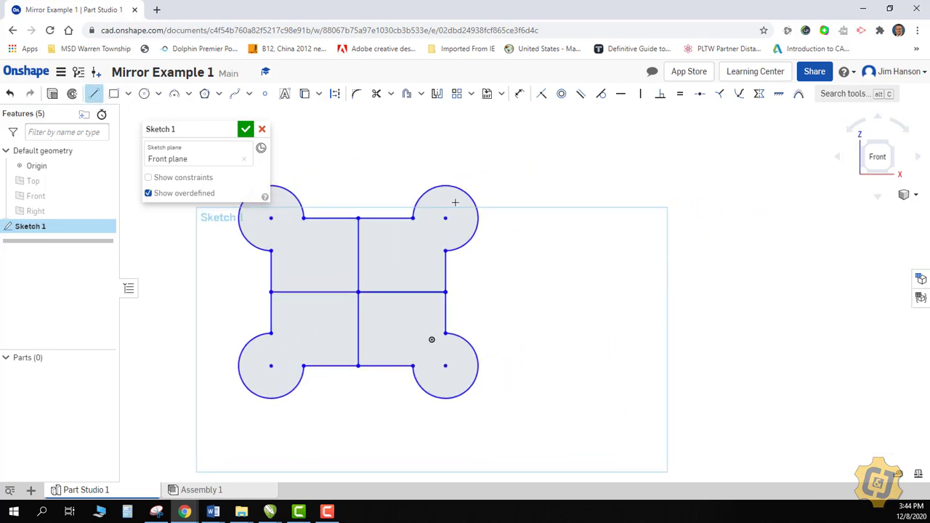
{"action": "left_click", "coordinate": [617, 289]}
{"action": "left_click", "coordinate": [691, 196]}
{"action": "right_click", "coordinate": [702, 186]}
{"action": "left_click", "coordinate": [716, 191]}
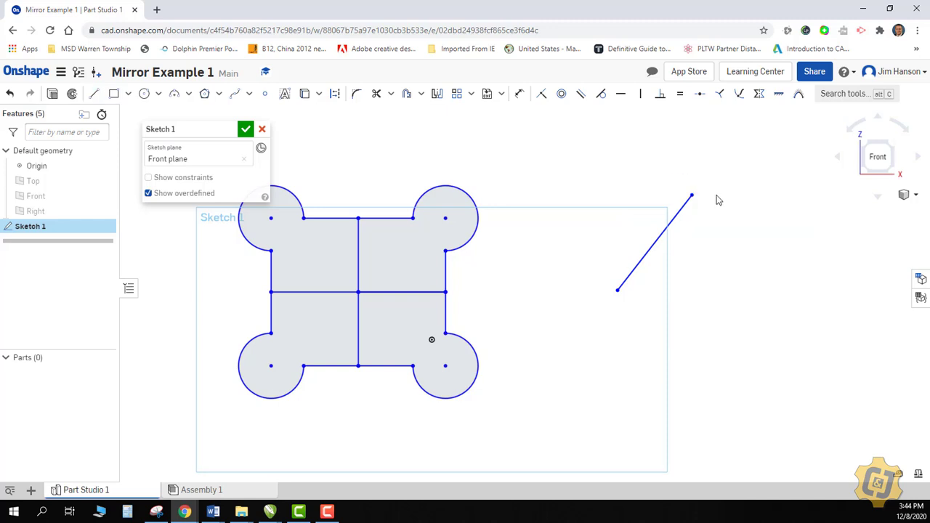
{"action": "left_click", "coordinate": [143, 94]}
{"action": "left_click", "coordinate": [624, 174]}
{"action": "left_click", "coordinate": [586, 190]}
{"action": "right_click", "coordinate": [546, 135]}
{"action": "left_click", "coordinate": [561, 139]}
Mirror the circle across the diagonal line and drag it to see the copy follow.
{"action": "left_click", "coordinate": [436, 93]}
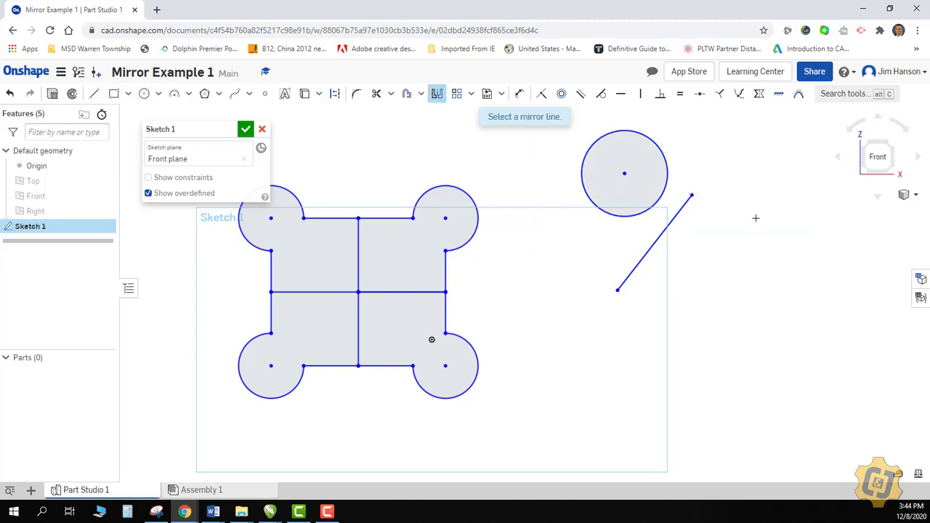
{"action": "left_click", "coordinate": [678, 220]}
{"action": "left_click", "coordinate": [665, 173]}
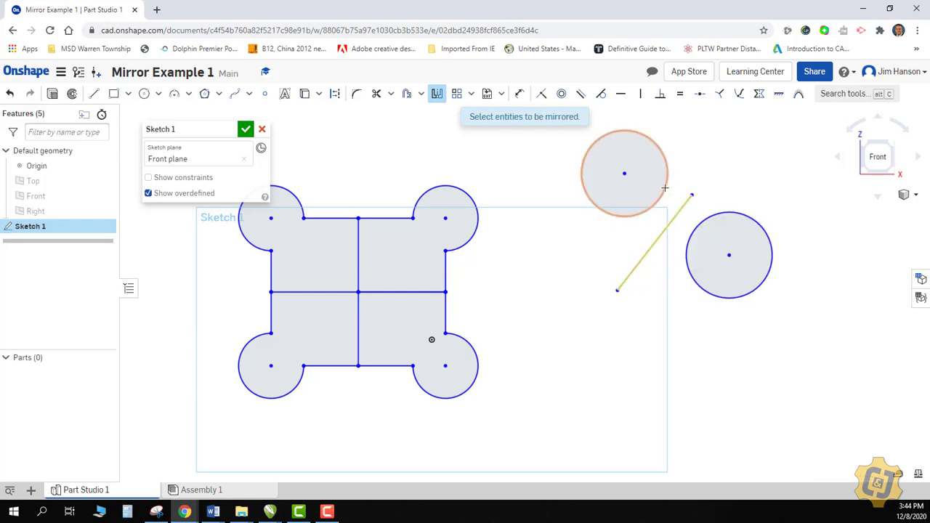
{"action": "key", "text": "Escape"}
{"action": "mouse_move", "coordinate": [624, 176]}
{"action": "left_mouse_down"}
{"action": "mouse_move", "coordinate": [588, 213]}
{"action": "mouse_move", "coordinate": [609, 221]}
{"action": "mouse_move", "coordinate": [617, 163]}
{"action": "left_mouse_up"}
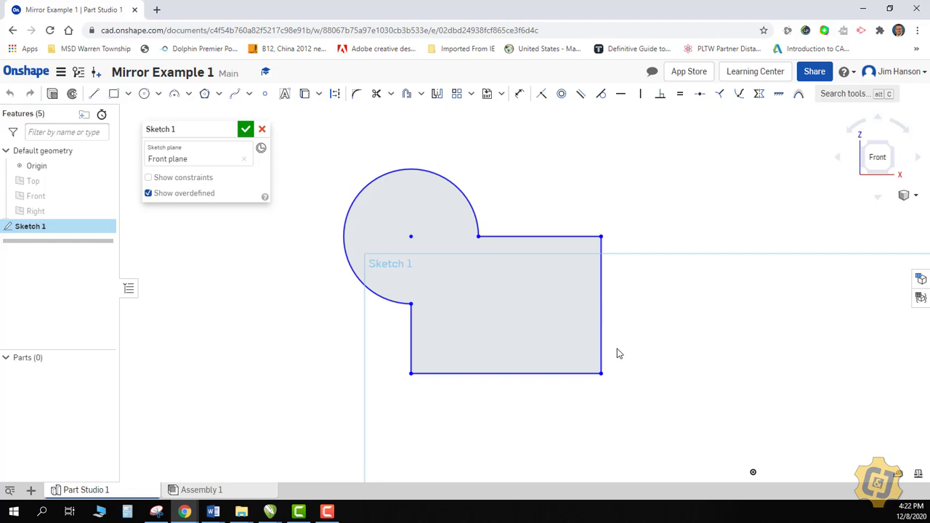
Finish Sketch 1, extrude its region as Extrude 1, and switch to isometric view.
{"action": "left_click", "coordinate": [246, 129]}
{"action": "right_click_drag", "start_coordinate": [394, 249], "coordinate": [440, 294]}
{"action": "left_click", "coordinate": [104, 92]}
{"action": "left_click", "coordinate": [467, 270]}
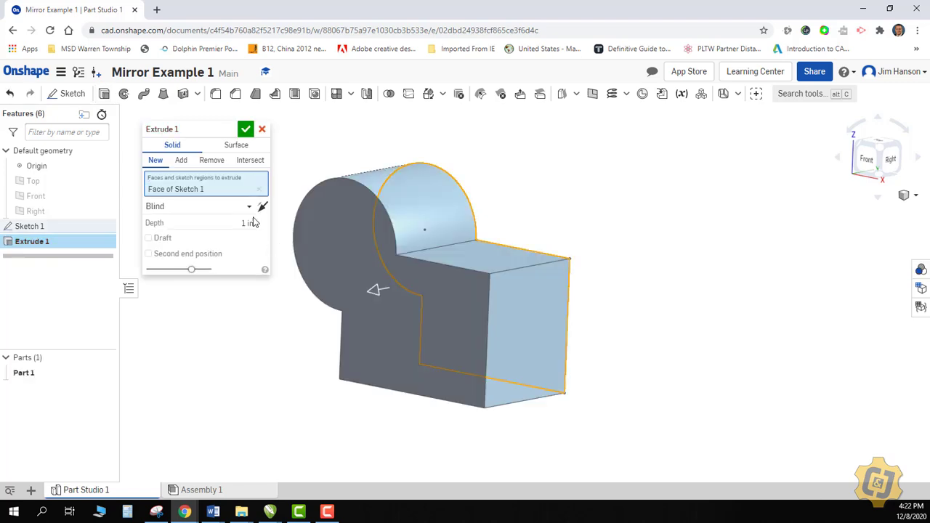
{"action": "left_click", "coordinate": [245, 129]}
{"action": "right_click", "coordinate": [256, 188]}
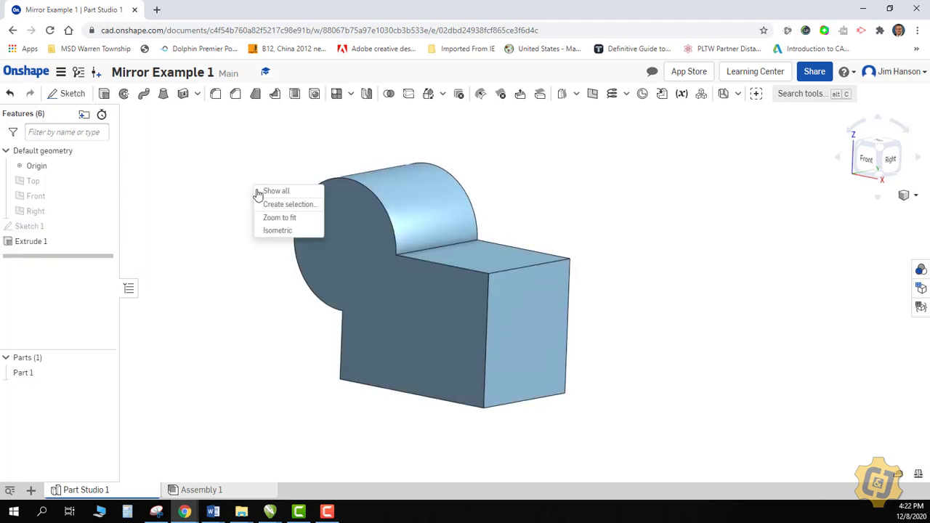
{"action": "left_click", "coordinate": [267, 231]}
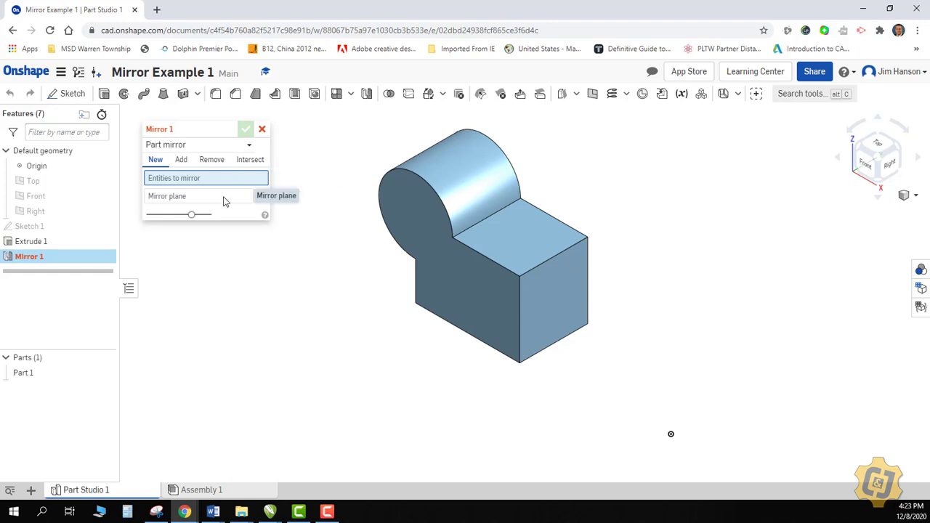
In Mirror 1, mirror Part 1 across its right end face.
{"action": "left_click", "coordinate": [451, 157]}
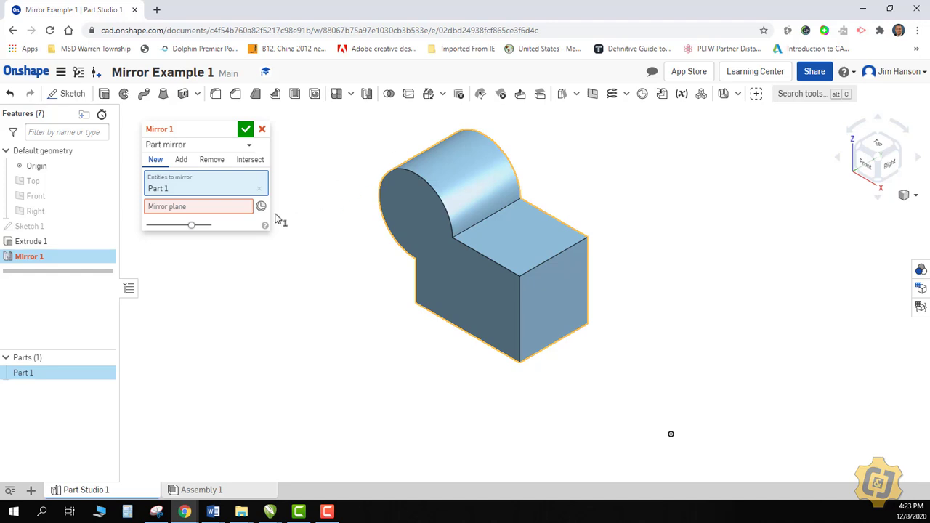
{"action": "left_click", "coordinate": [195, 208]}
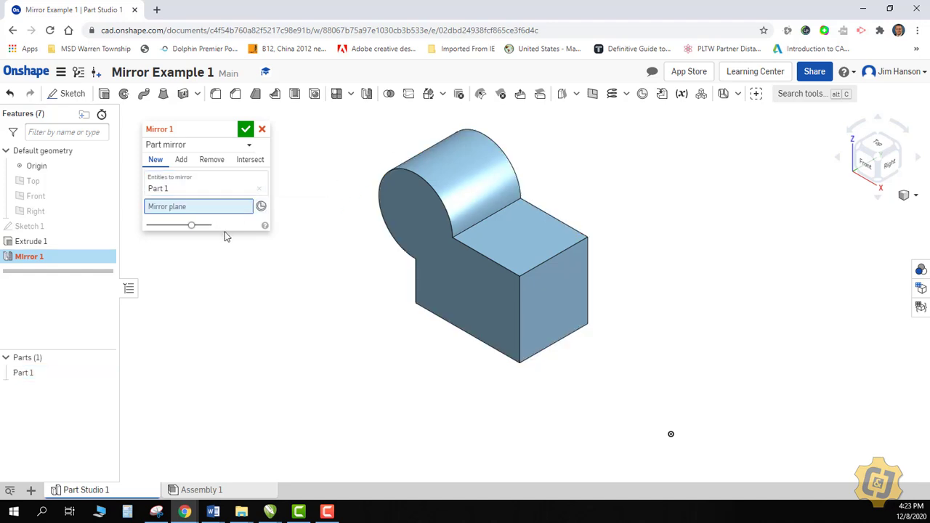
{"action": "left_click", "coordinate": [567, 321]}
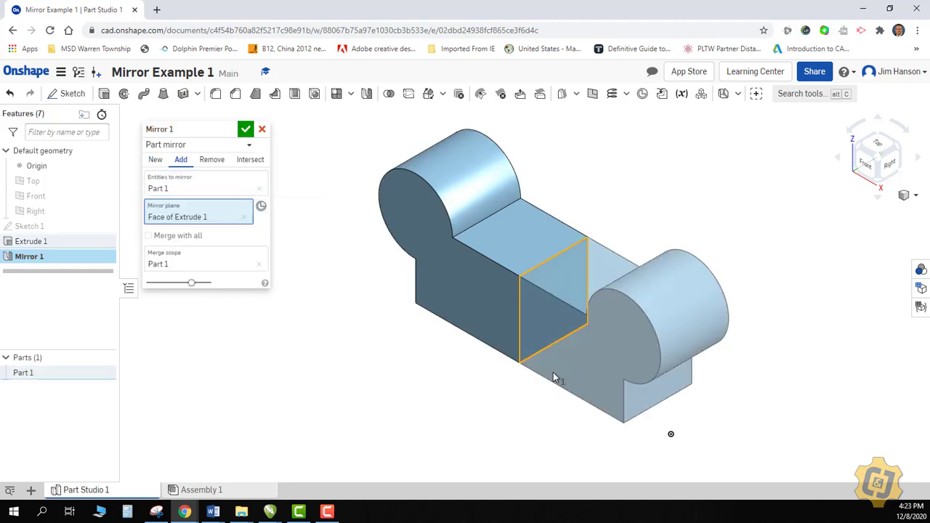
{"action": "left_click", "coordinate": [246, 128]}
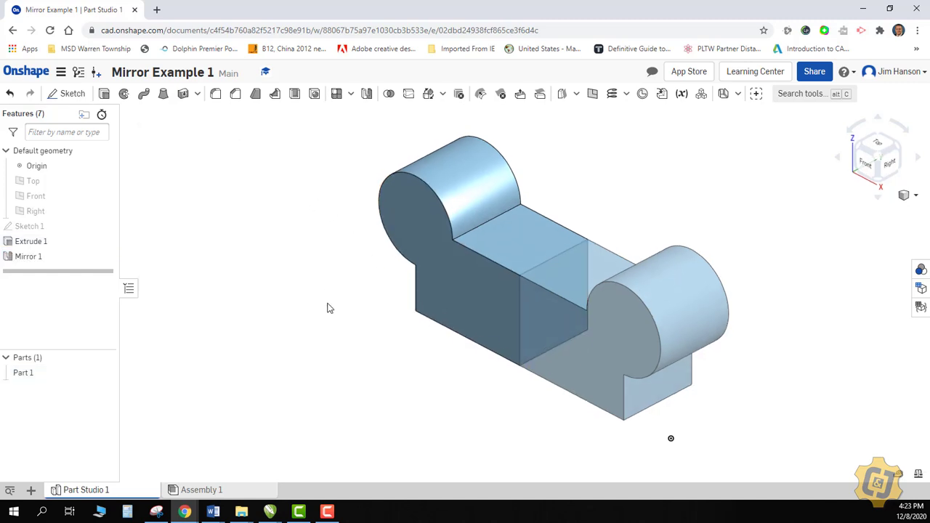
{"action": "right_click_drag", "start_coordinate": [327, 304], "coordinate": [422, 194]}
Add Mirror 2 reflecting Part 1 across its long front face, then view isometric.
{"action": "middle_click_drag", "start_coordinate": [423, 194], "coordinate": [416, 189]}
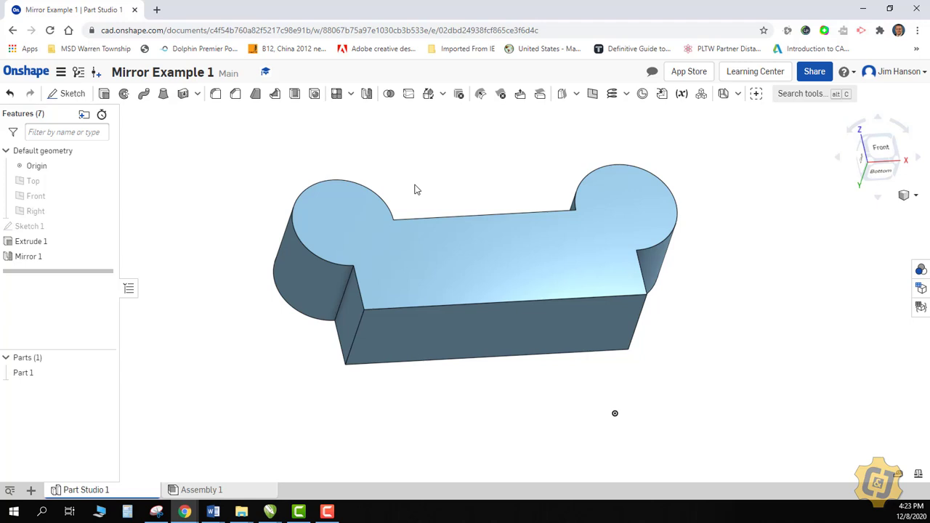
{"action": "left_click", "coordinate": [367, 94]}
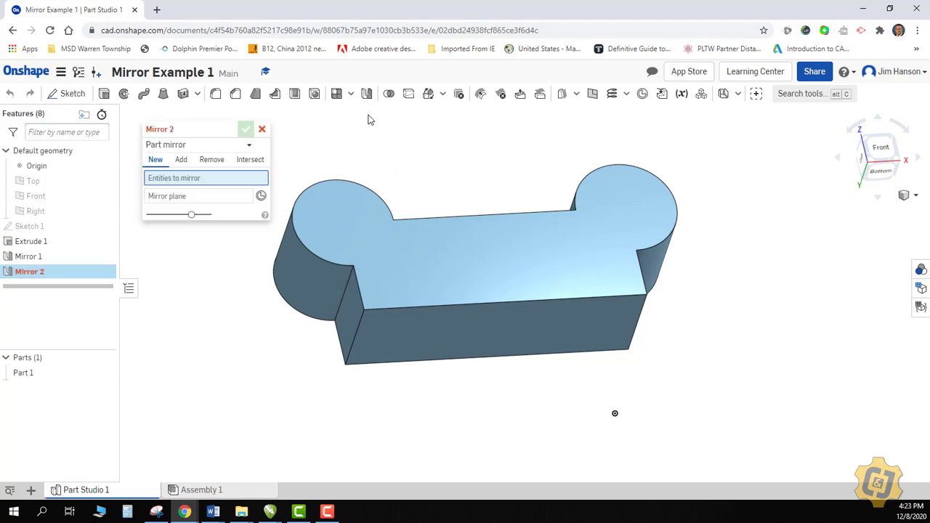
{"action": "left_click", "coordinate": [414, 248]}
{"action": "left_click", "coordinate": [185, 208]}
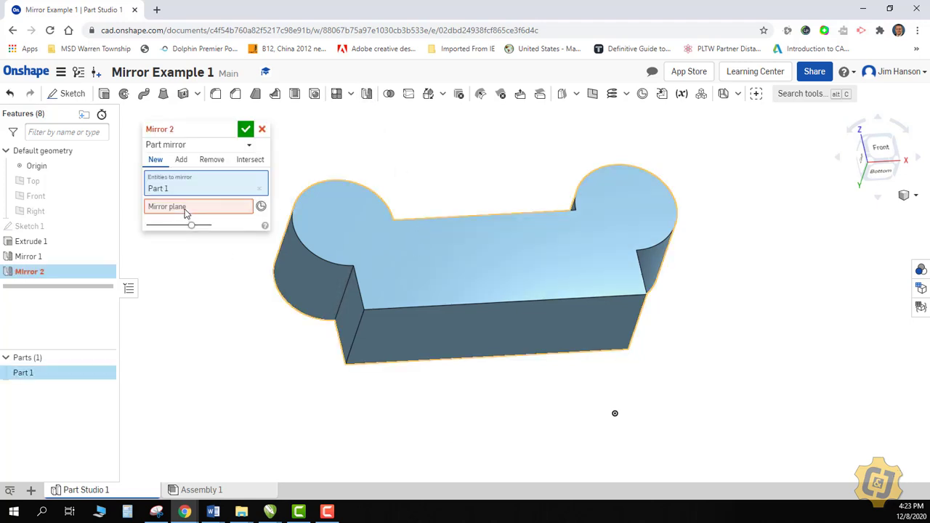
{"action": "left_click", "coordinate": [396, 321]}
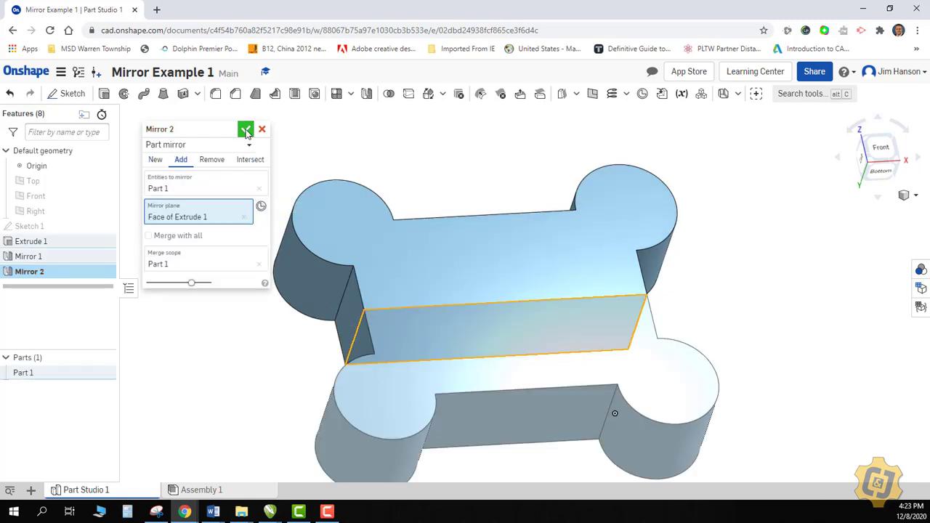
{"action": "left_click", "coordinate": [245, 131]}
{"action": "right_click", "coordinate": [259, 185]}
{"action": "left_click", "coordinate": [276, 229]}
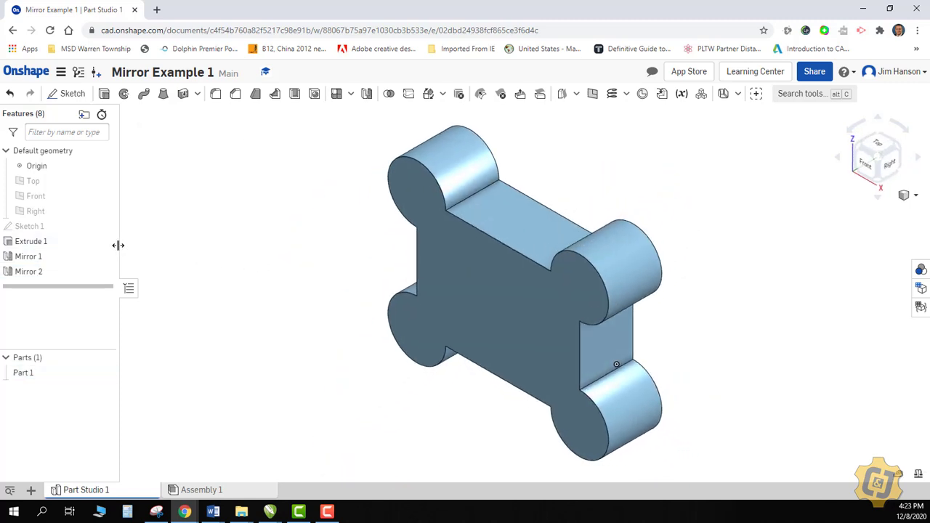
Drag the lobe circle in Sketch 1 larger and accept the edit to rebuild the plate.
{"action": "double_click", "coordinate": [113, 229]}
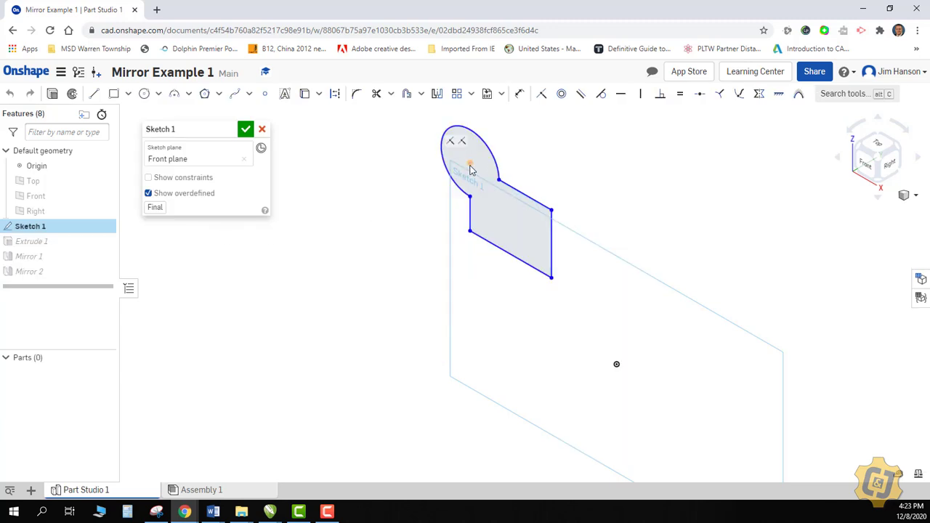
{"action": "left_click_drag", "start_coordinate": [470, 169], "coordinate": [443, 123]}
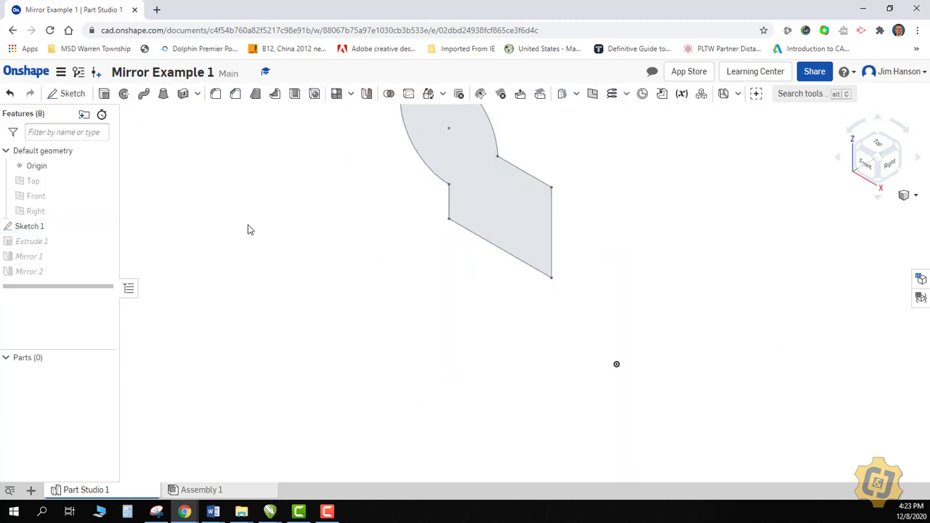
{"action": "left_click", "coordinate": [245, 129]}
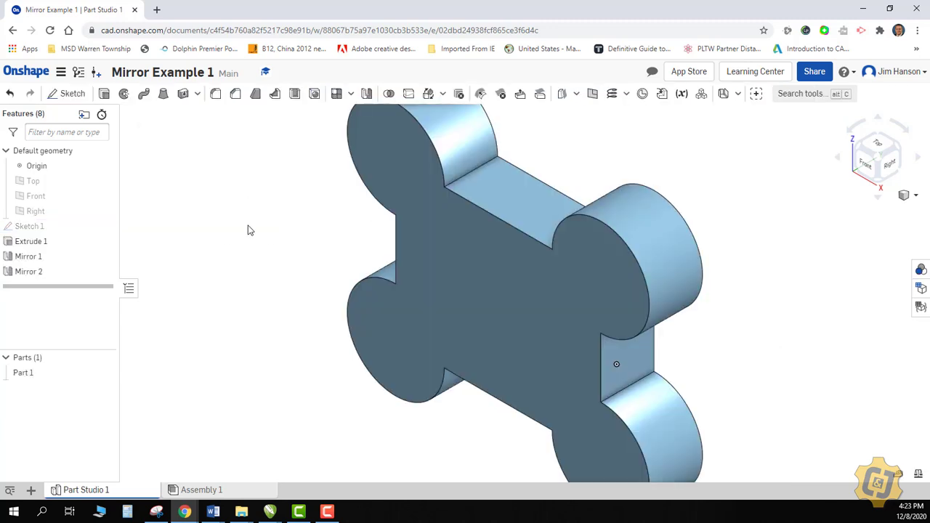
Zoom to fit and inspect the enlarged four-lobed plate, ending in isometric view.
{"action": "right_click", "coordinate": [248, 230]}
{"action": "left_click", "coordinate": [260, 264]}
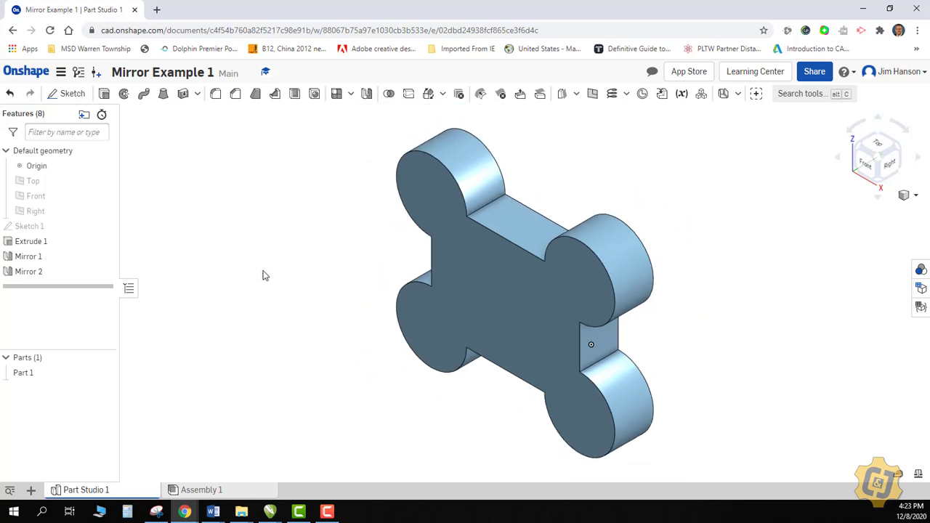
{"action": "right_click_drag", "start_coordinate": [263, 279], "coordinate": [300, 306]}
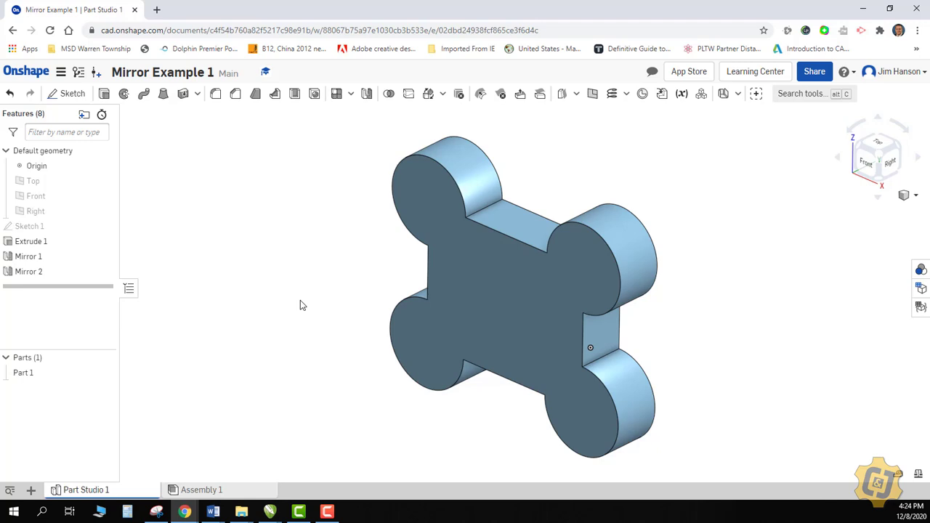
{"action": "right_click_drag", "start_coordinate": [313, 289], "coordinate": [306, 295]}
{"action": "right_click", "coordinate": [314, 276]}
{"action": "left_click", "coordinate": [355, 321]}
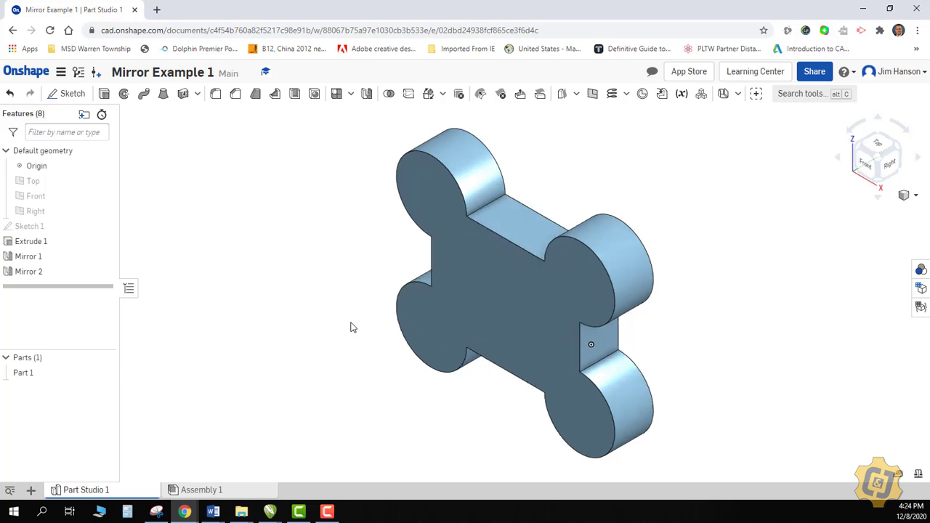